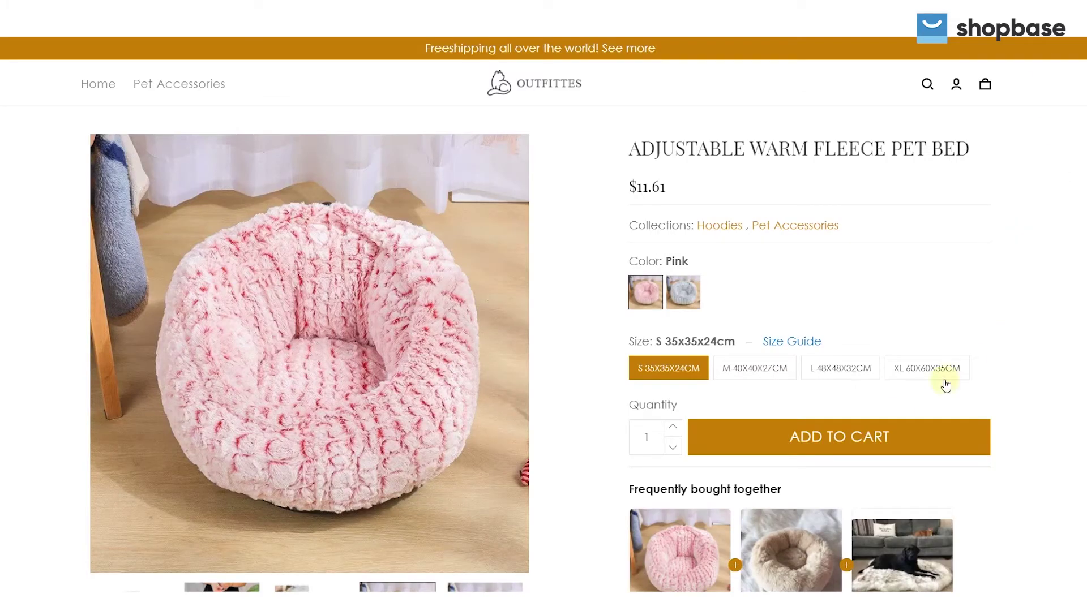
# - Add the Adjustable Warm Fleece Pet Bed to the cart and scroll through its Frequently bought popup
pyautogui.click(860, 436)
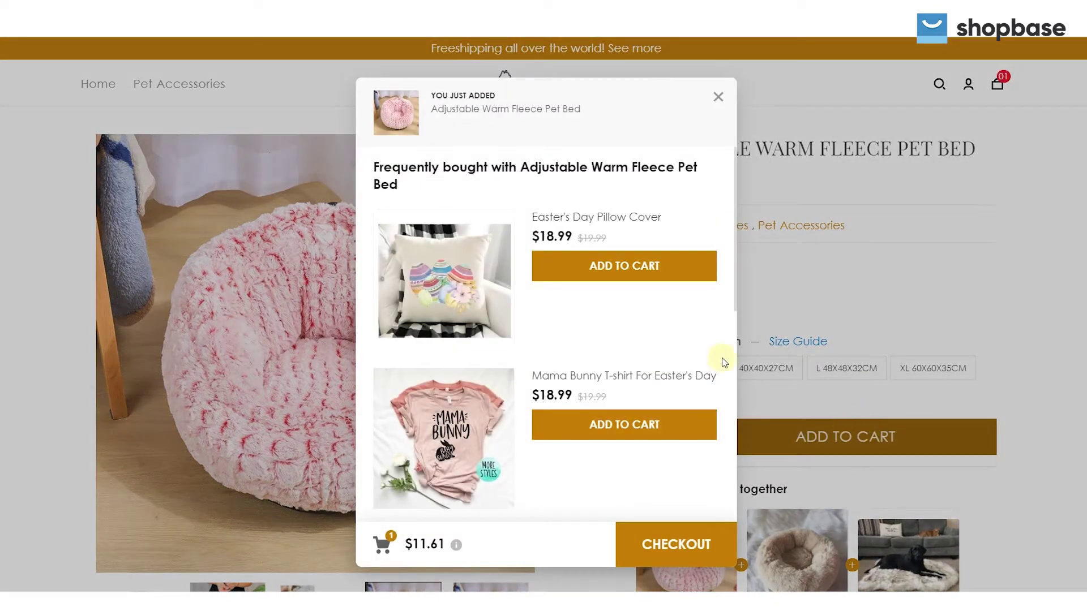
pyautogui.scroll(-7, 701, 316)
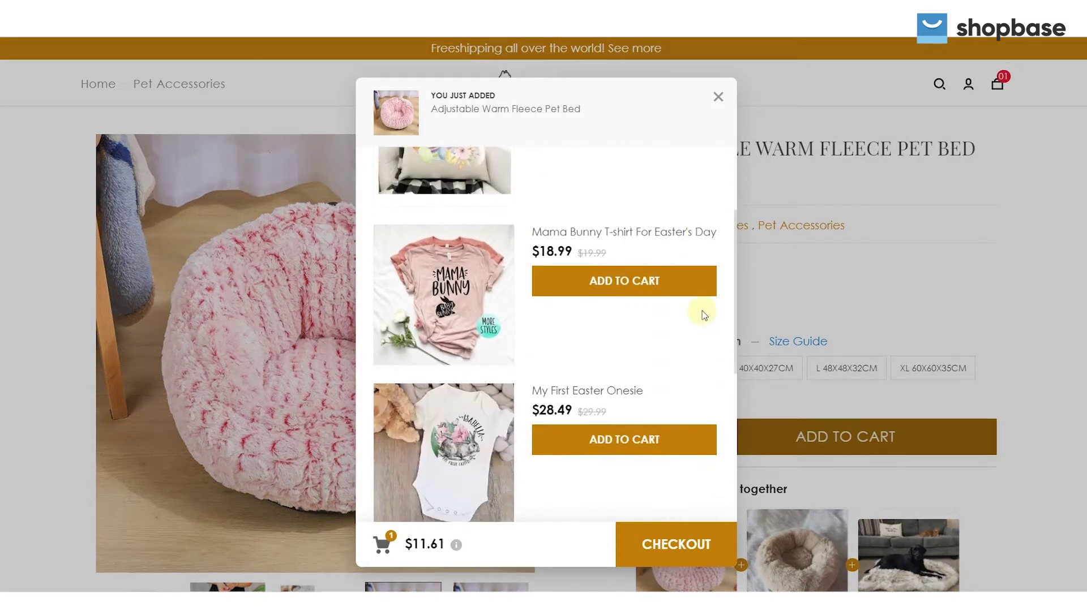
pyautogui.scroll(-2, 703, 314)
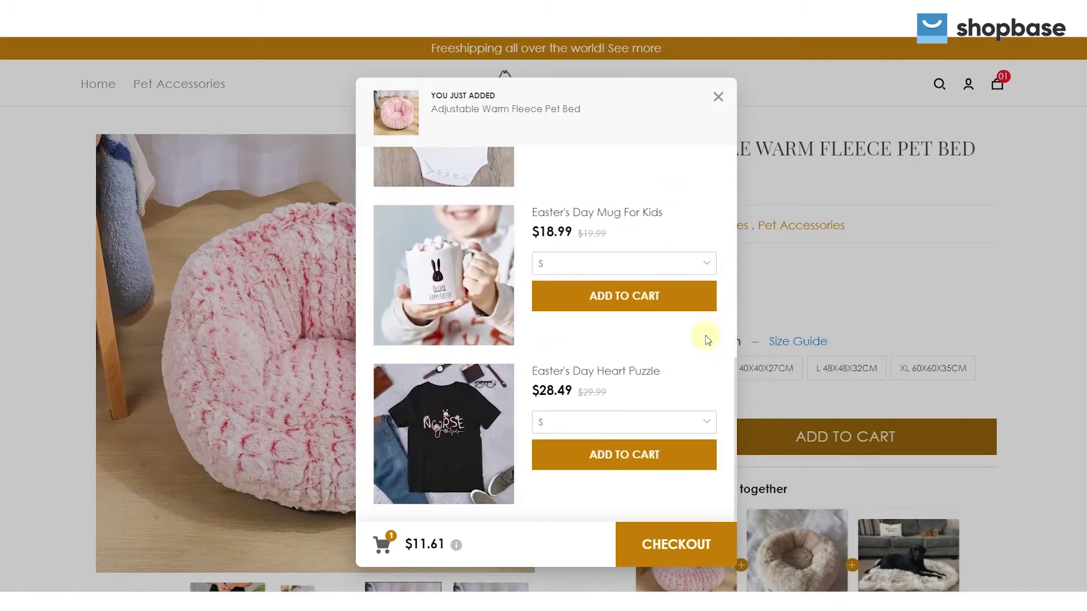
pyautogui.scroll(9, 707, 346)
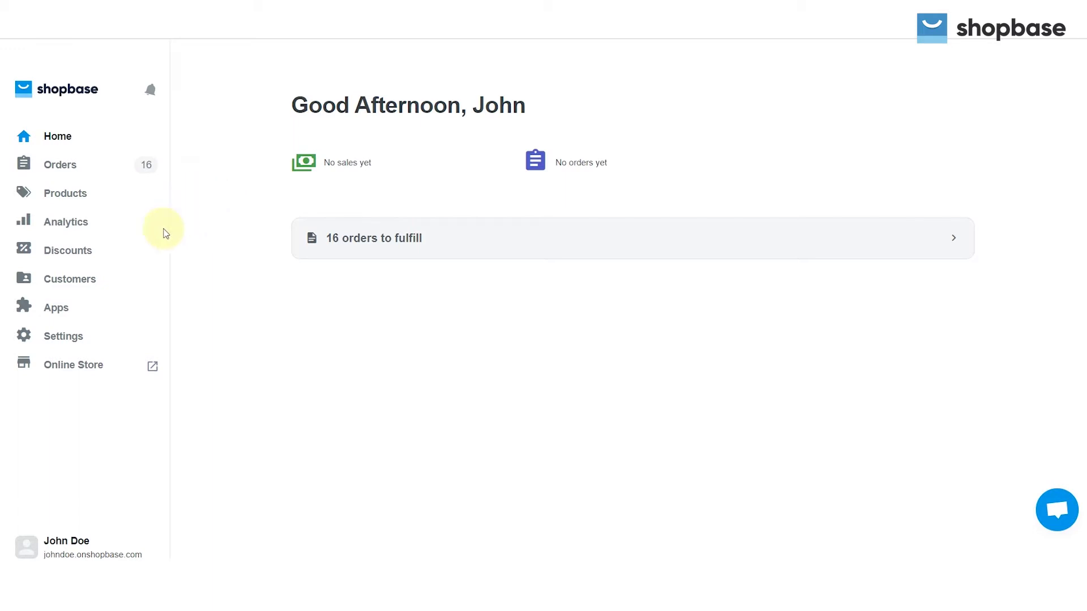
# - On the installed Apps page, toggle Boost Upsell off and back on so it ends enabled
pyautogui.click(57, 309)
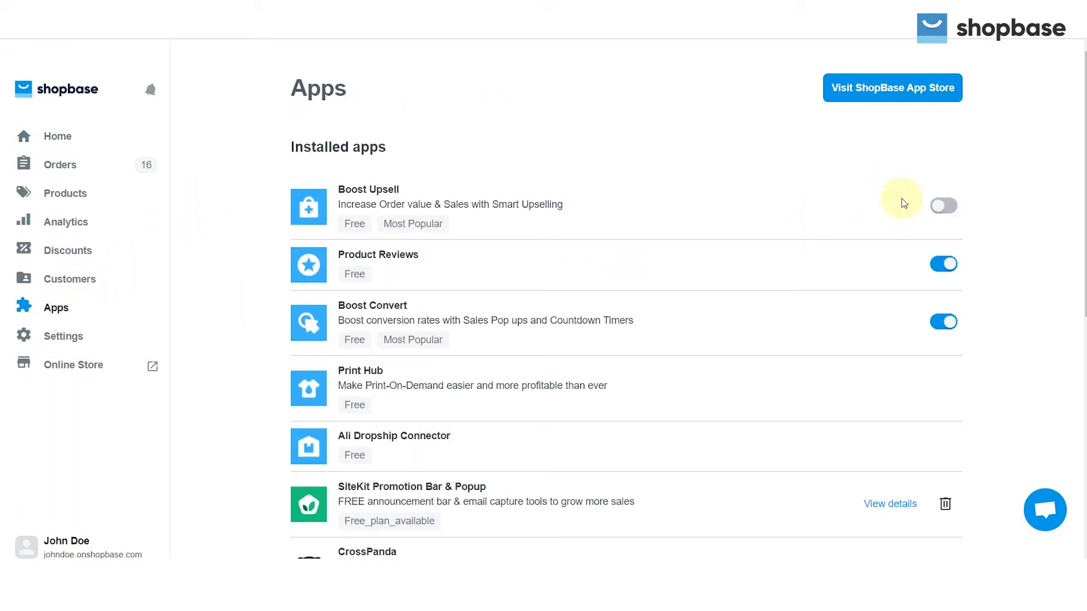
pyautogui.click(943, 207)
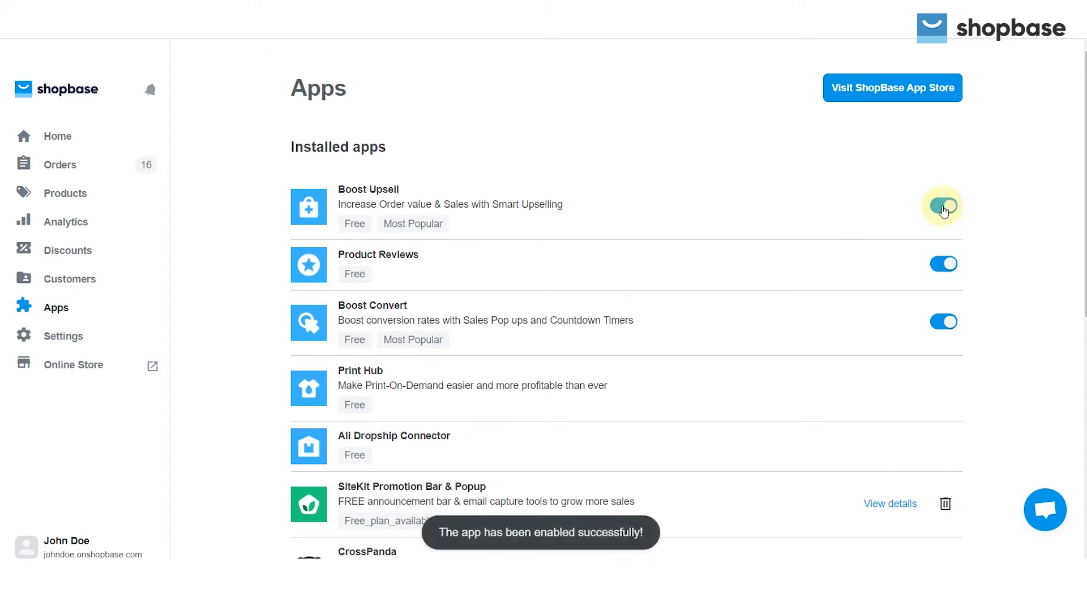
pyautogui.click(950, 209)
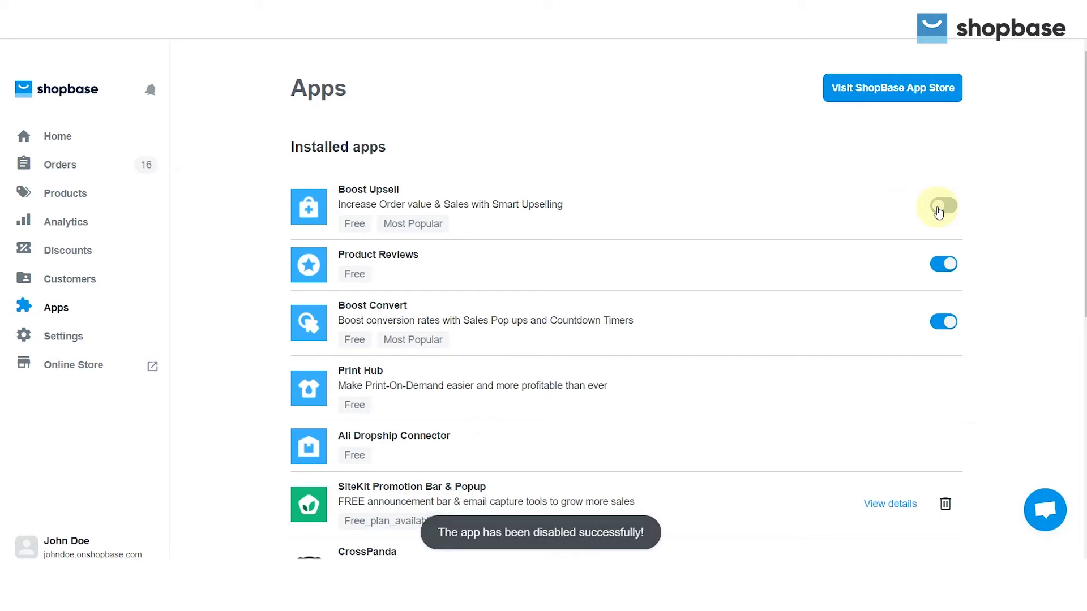
pyautogui.click(941, 209)
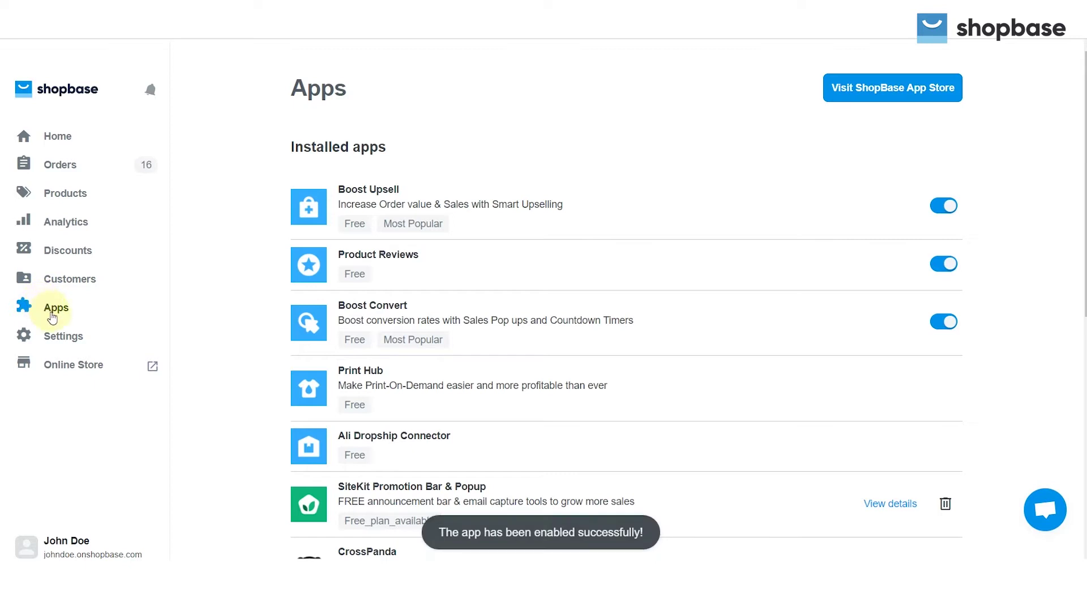
# - From the Boost Upsell dashboard's Upsell list, start creating a new offer
pyautogui.click(356, 196)
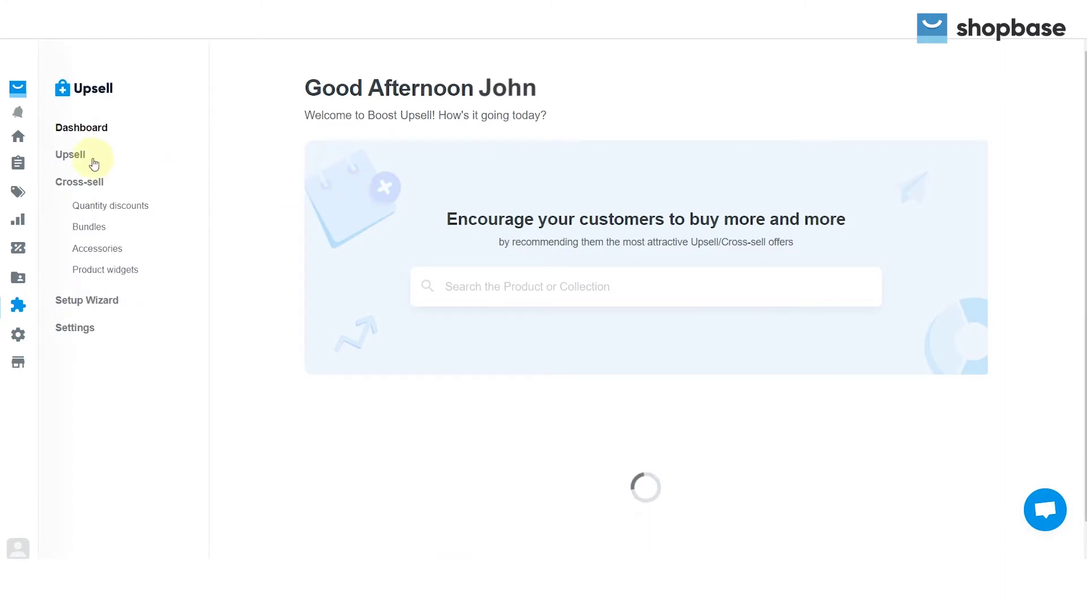
pyautogui.click(74, 159)
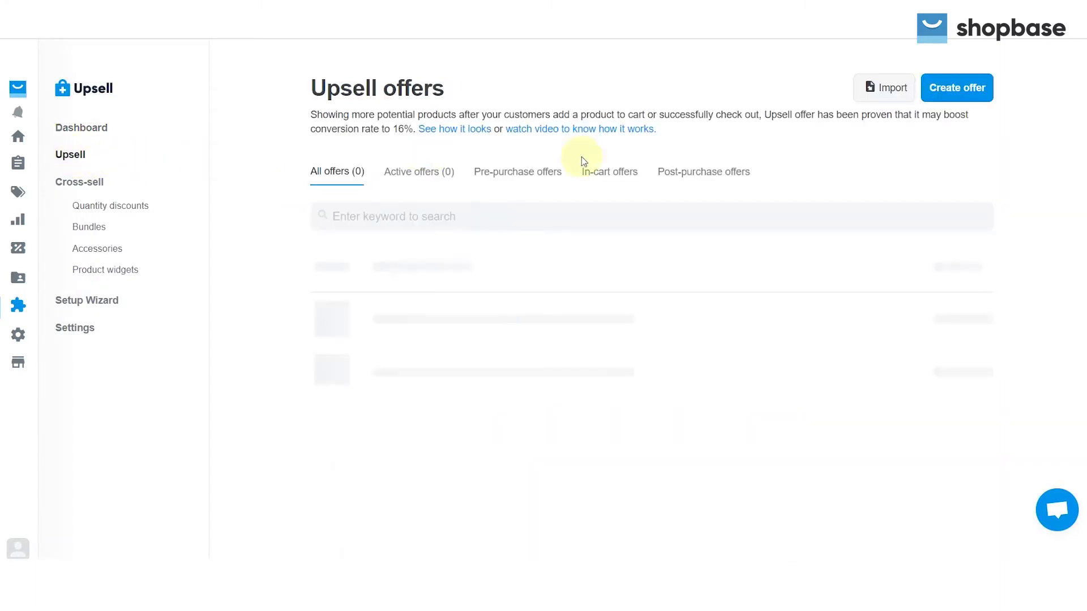
pyautogui.click(959, 91)
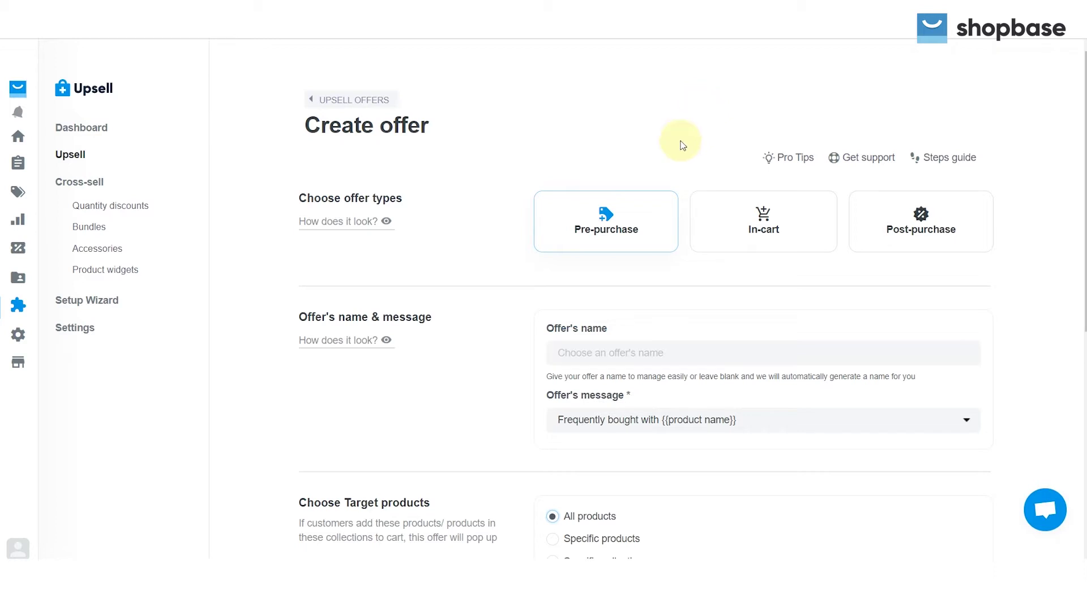
# - Preview the offer-type cards and choose the Pre-purchase offer type
pyautogui.moveTo(618, 215)
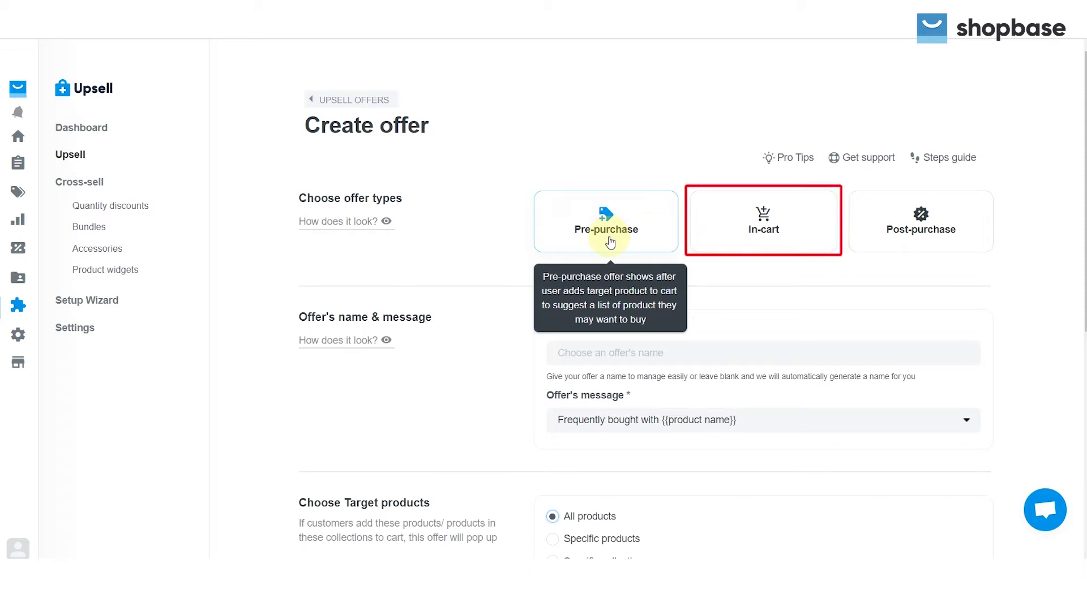
pyautogui.moveTo(714, 238)
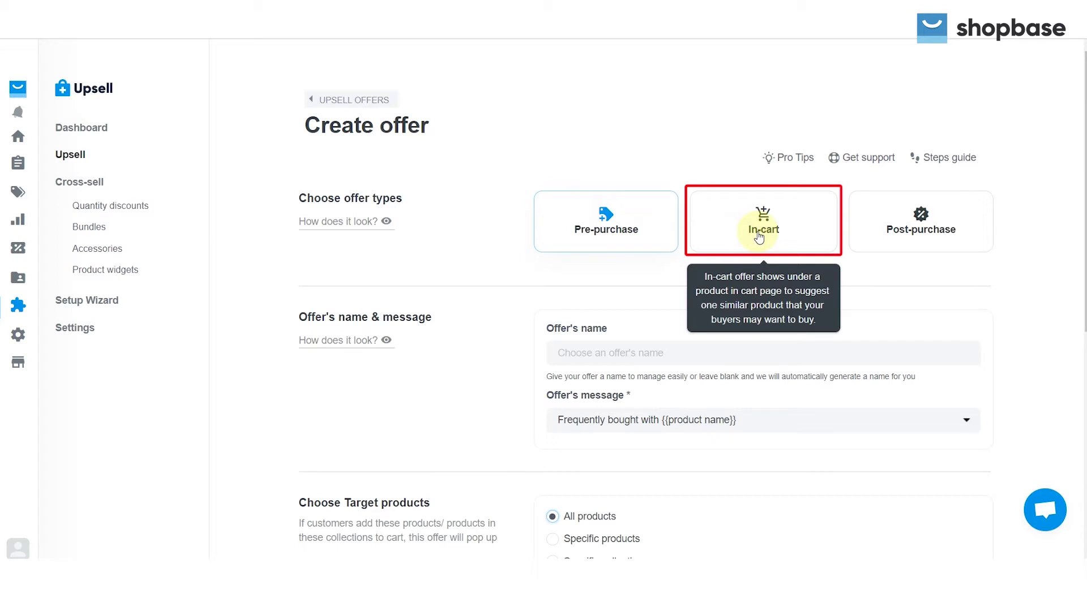
pyautogui.moveTo(914, 239)
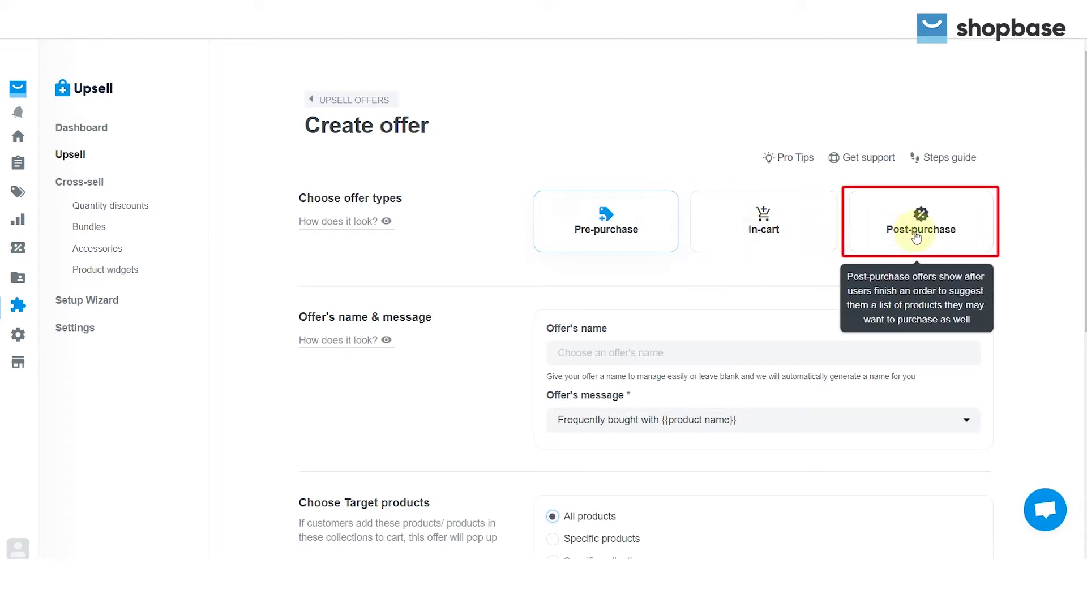
pyautogui.moveTo(390, 227)
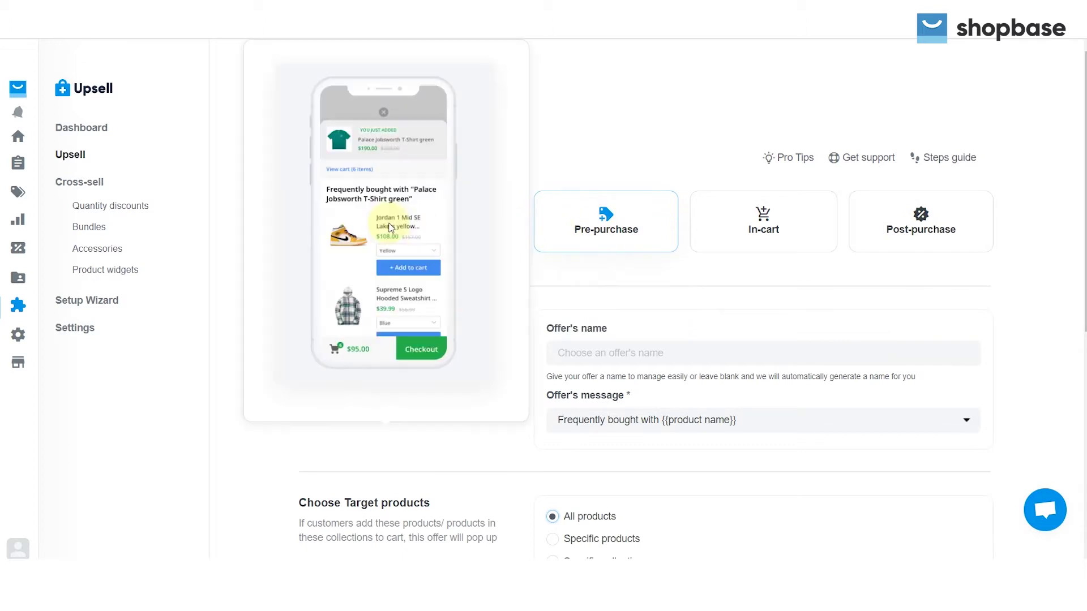
pyautogui.click(544, 222)
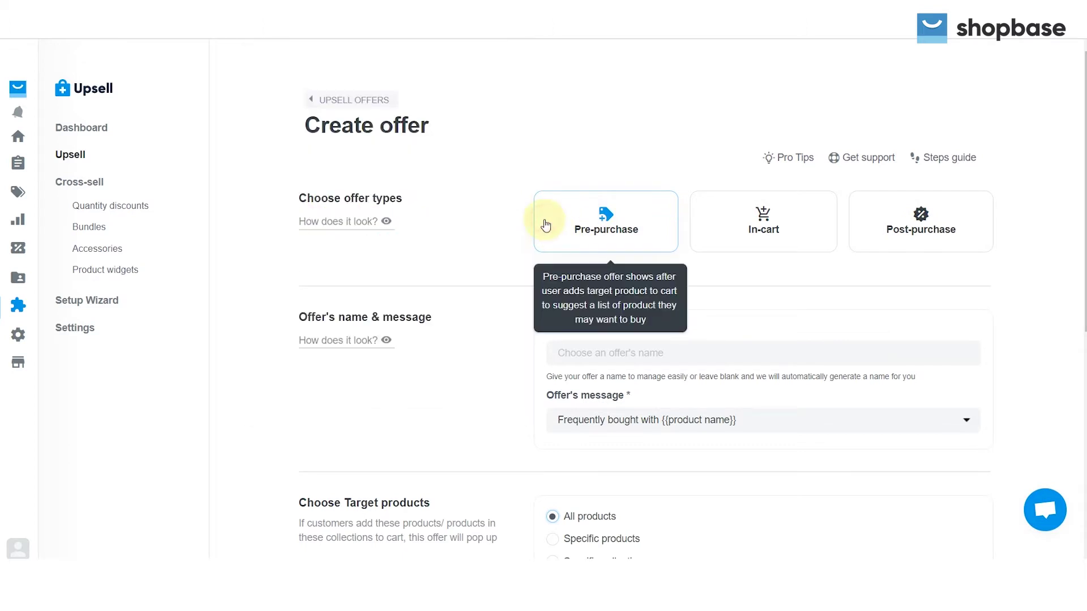
pyautogui.click(545, 220)
# - Focus the offer name field and keep the default offer message
pyautogui.scroll(-3, 545, 225)
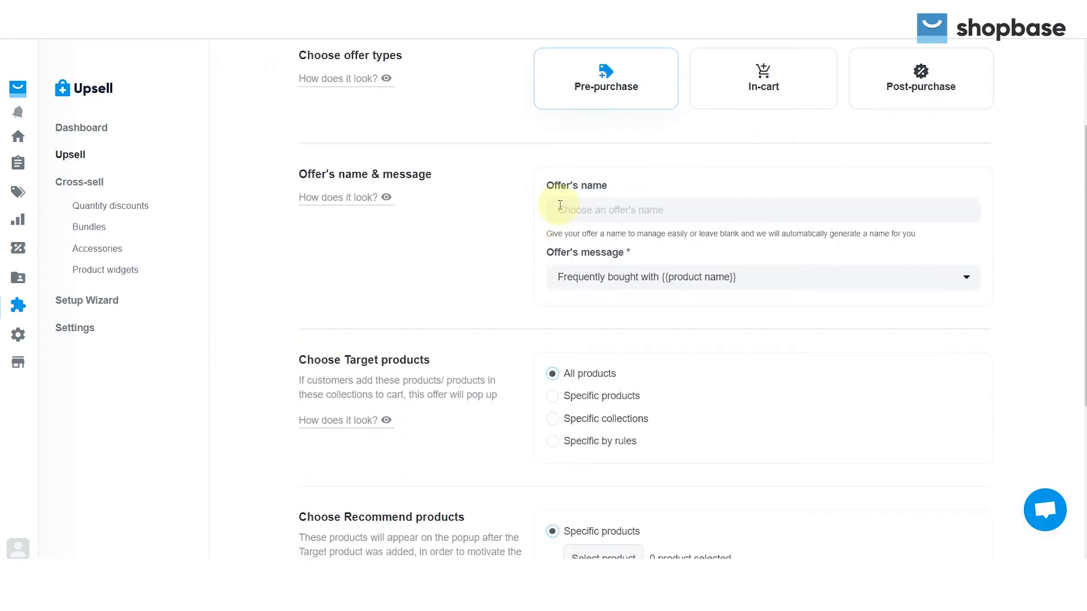
pyautogui.click(585, 206)
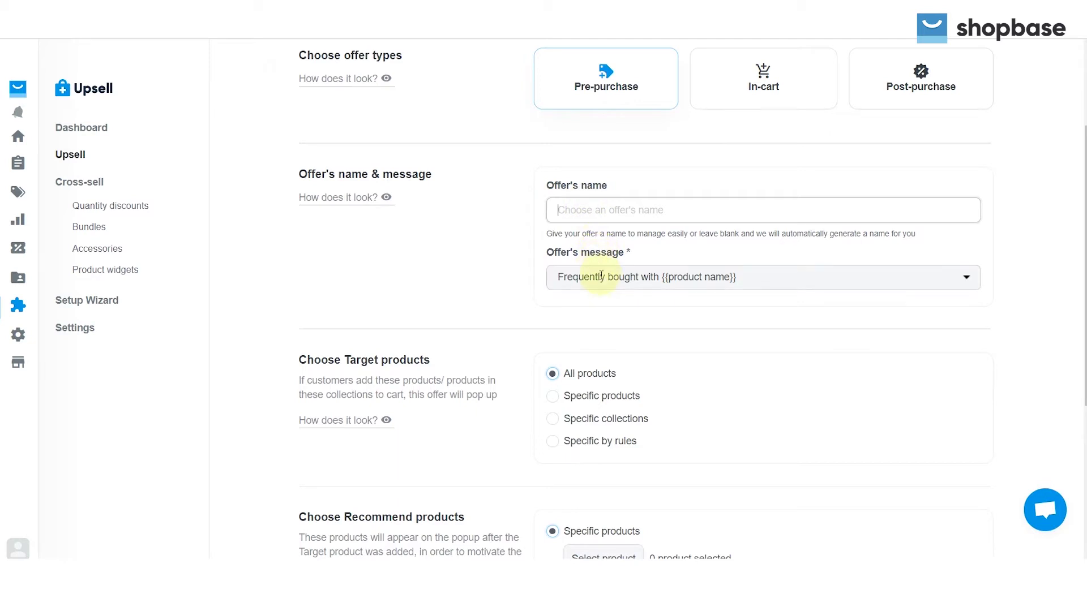
pyautogui.doubleClick(560, 277)
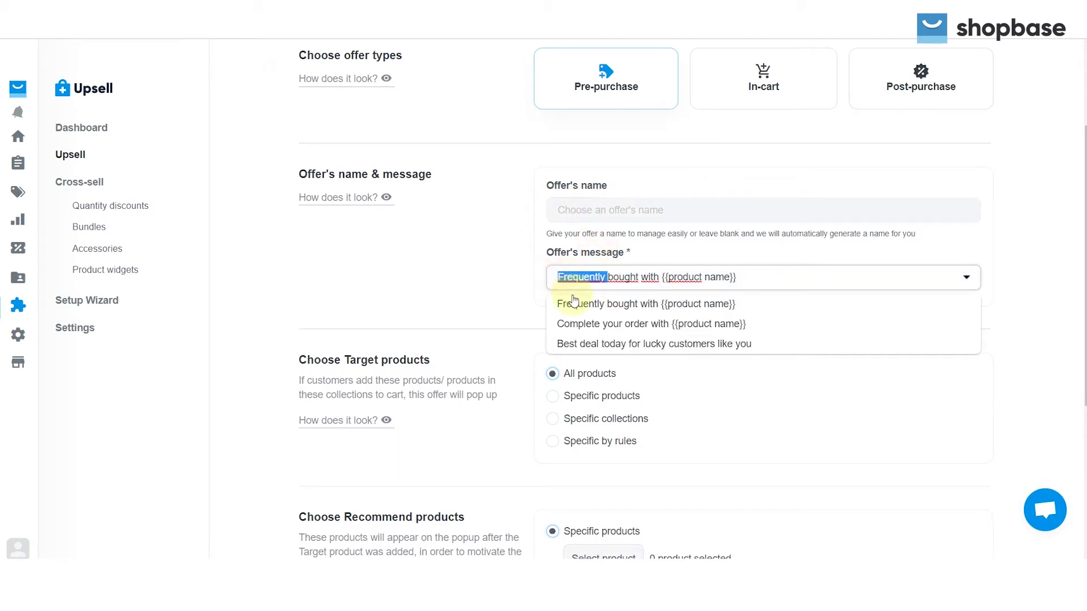
pyautogui.click(498, 278)
pyautogui.scroll(-1, 499, 275)
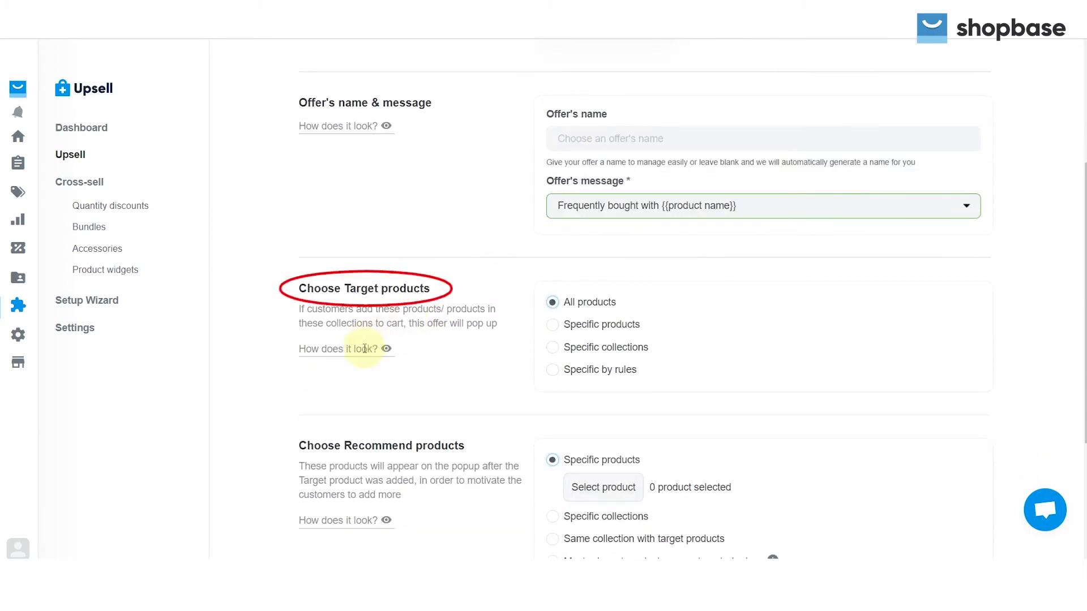
pyautogui.moveTo(375, 350)
pyautogui.scroll(1, 384, 351)
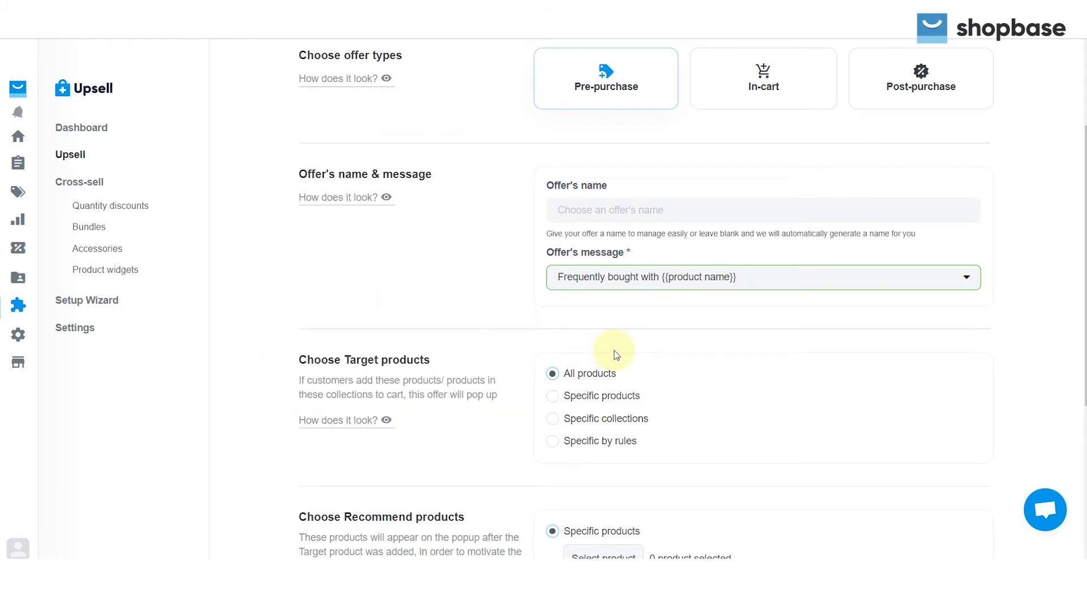
# - Try the target product options and settle on Specific by rules
pyautogui.click(554, 373)
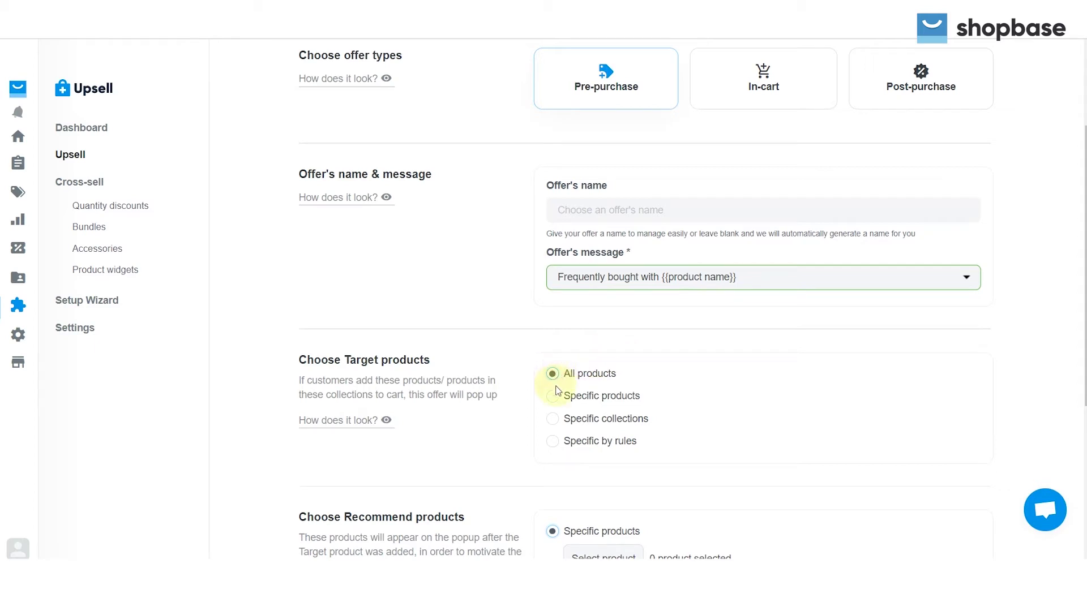
pyautogui.click(553, 397)
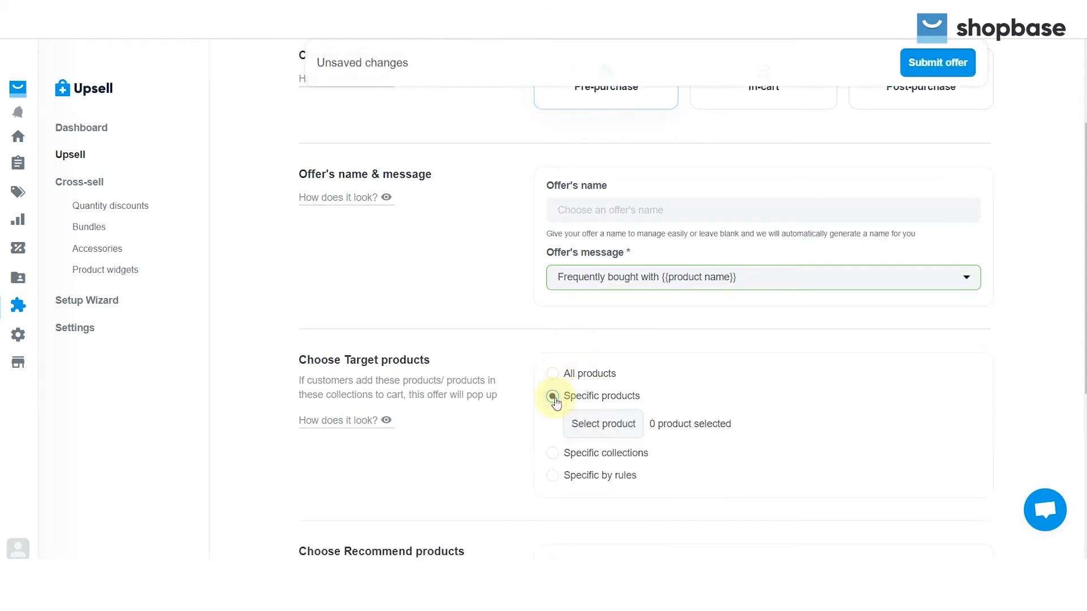
pyautogui.click(554, 452)
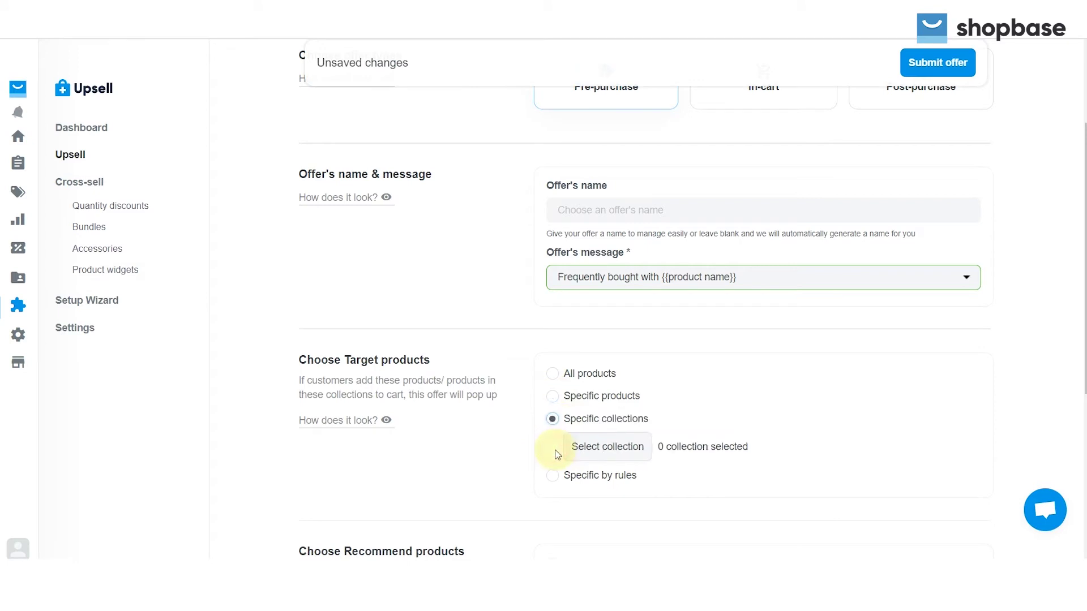
pyautogui.click(554, 476)
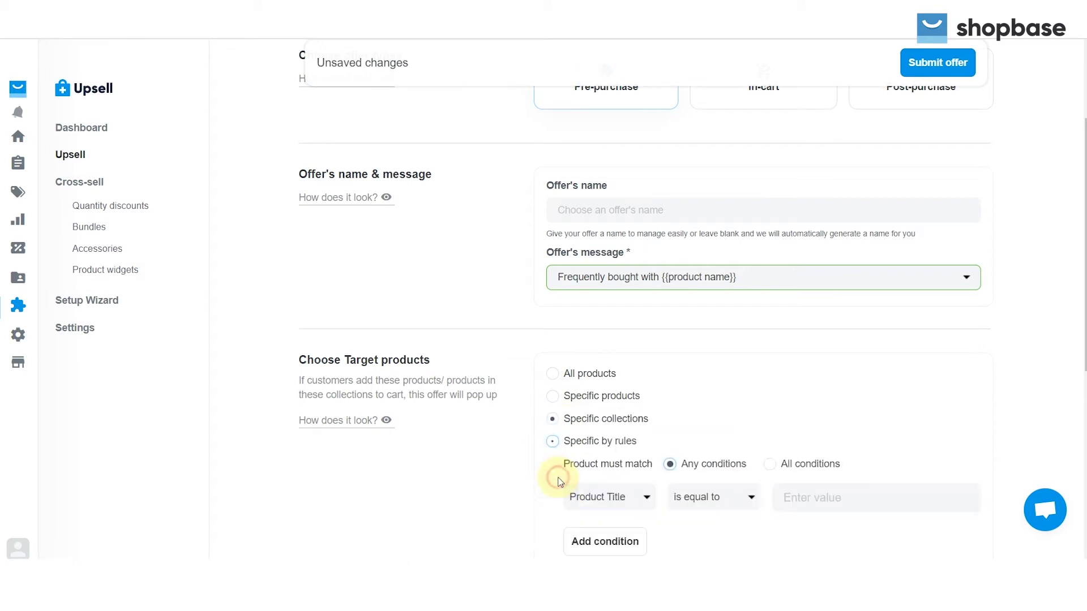
# - Try the recommend product options and settle on Specific by rules
pyautogui.scroll(-5, 525, 392)
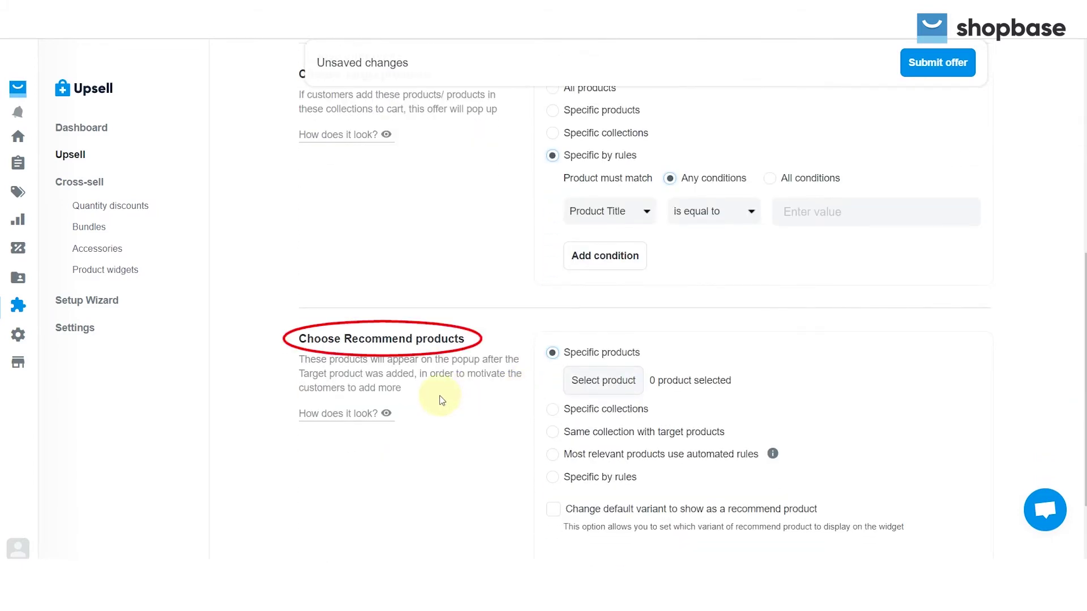
pyautogui.moveTo(385, 417)
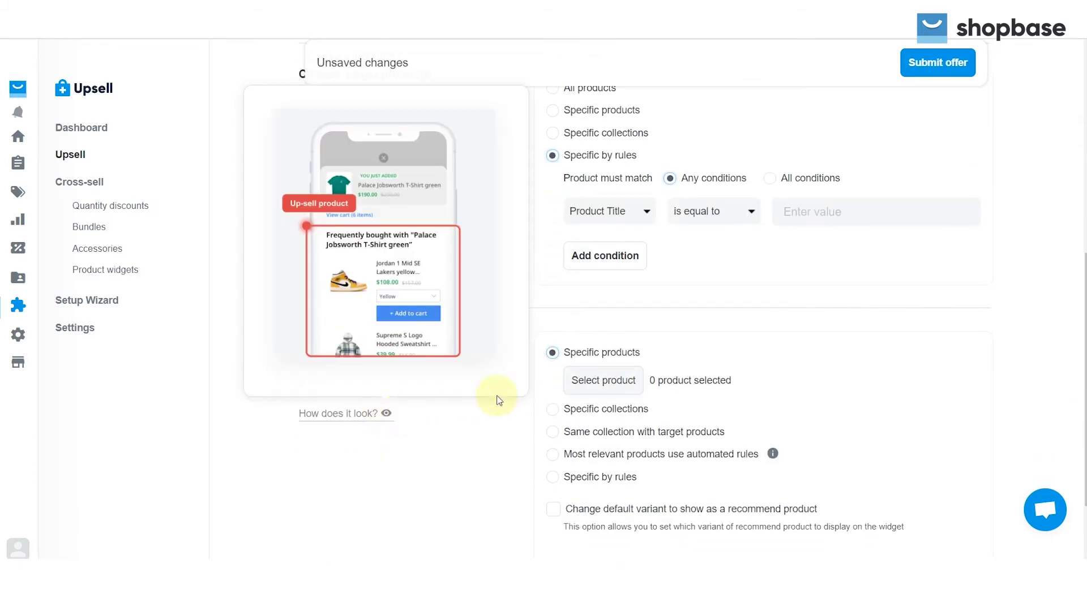
pyautogui.click(551, 412)
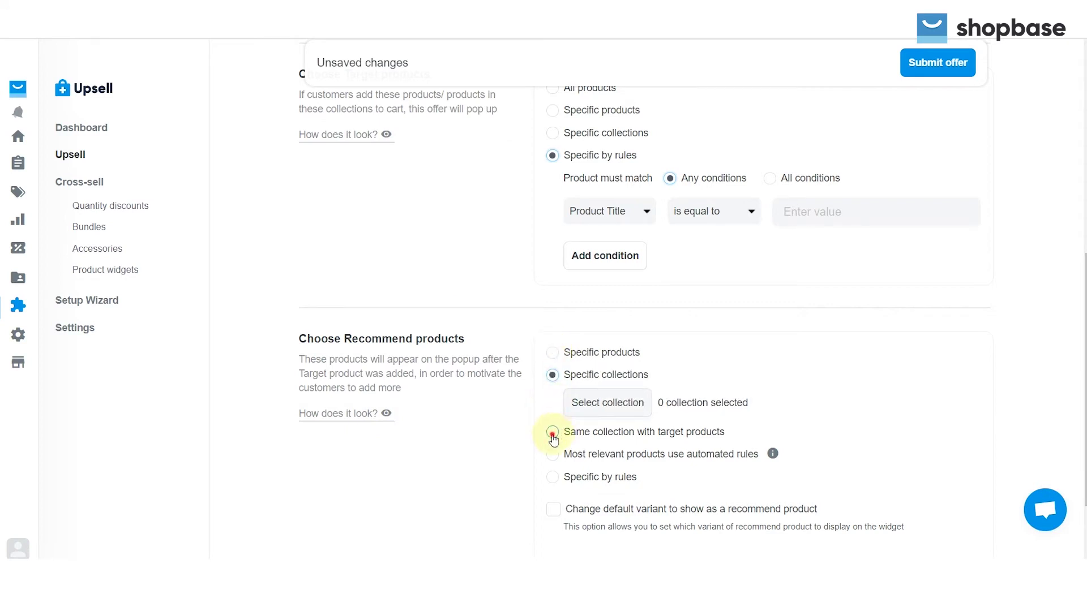
pyautogui.click(552, 434)
pyautogui.click(553, 421)
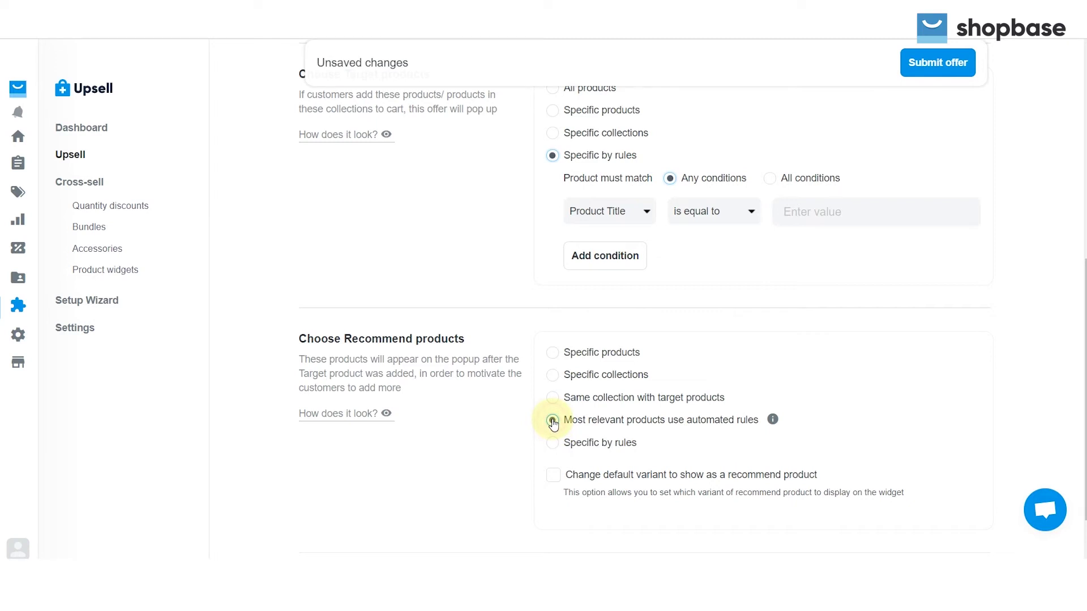
pyautogui.click(552, 447)
# - Check and then uncheck the option to change the recommended product's default variant
pyautogui.scroll(-4, 519, 409)
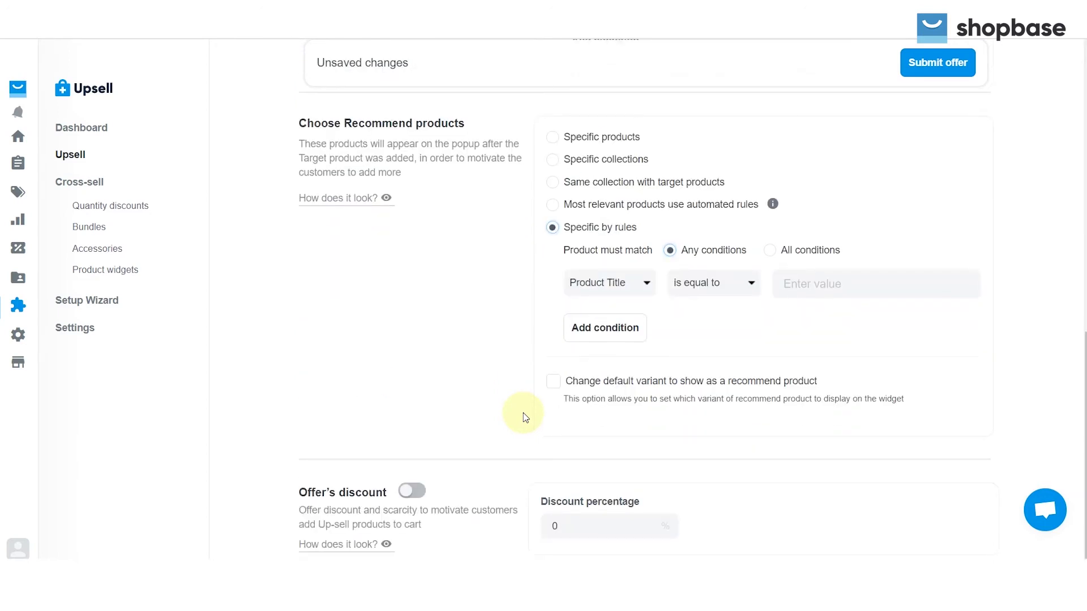
pyautogui.click(556, 388)
pyautogui.scroll(-4, 555, 387)
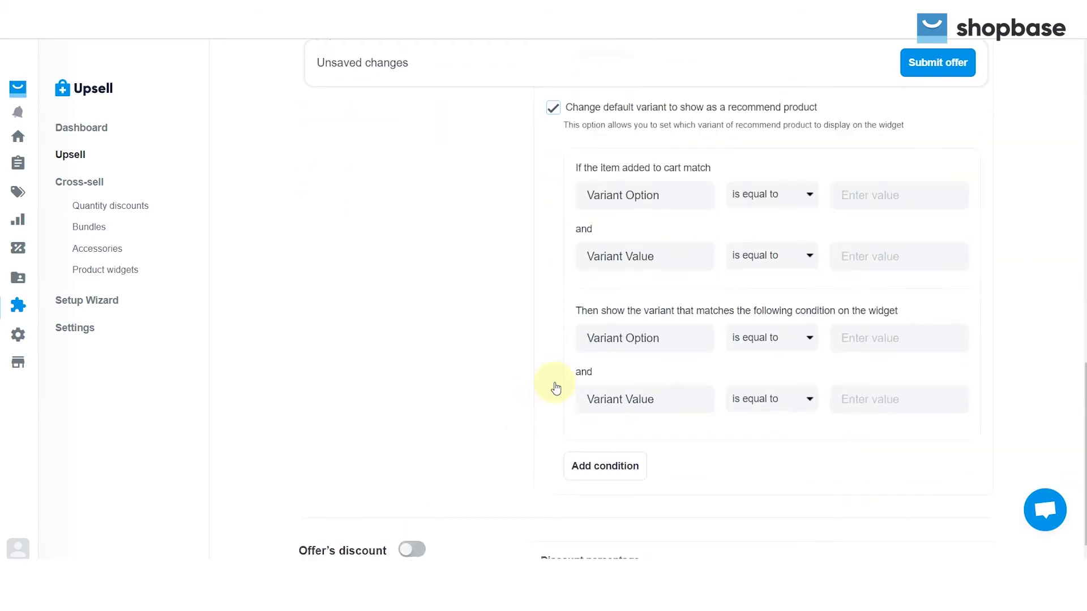
pyautogui.scroll(1, 558, 387)
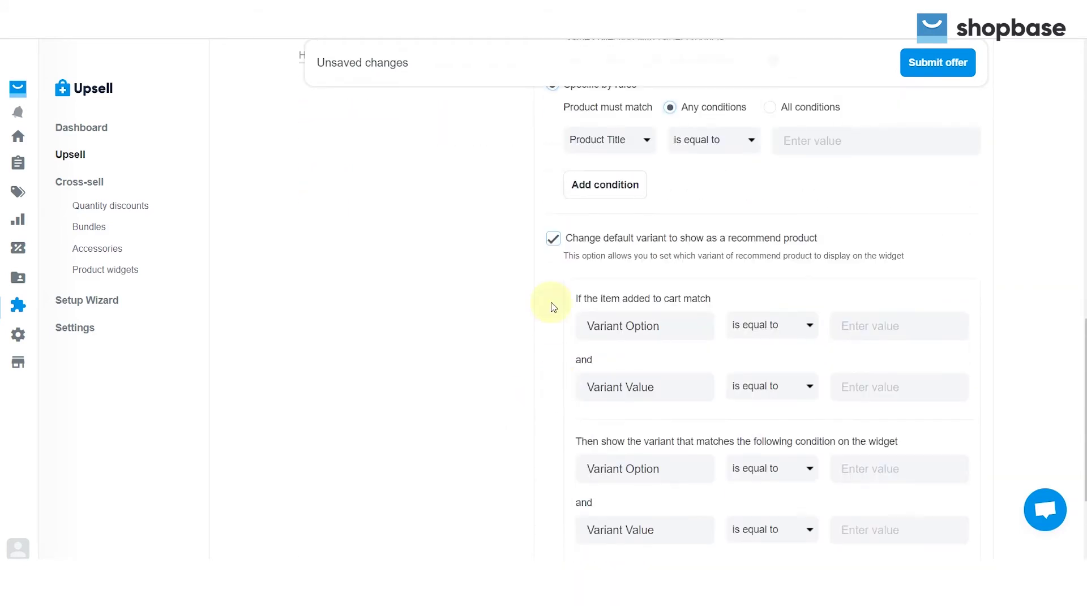
pyautogui.click(555, 240)
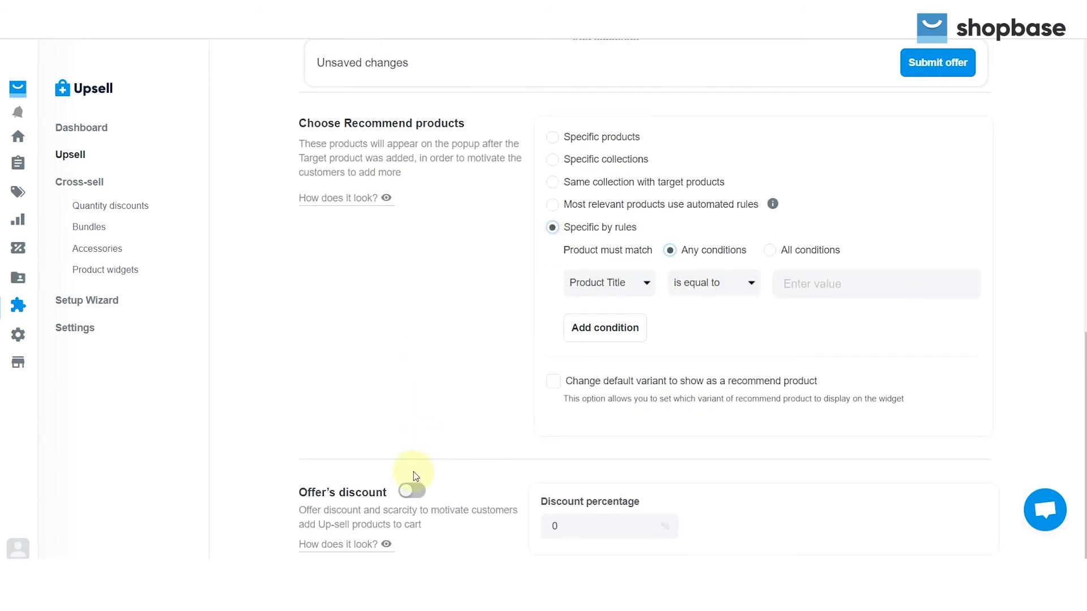
# - Switch the offer's discount on and select the discount percentage field
pyautogui.click(409, 492)
pyautogui.click(410, 493)
pyautogui.click(410, 494)
pyautogui.click(571, 531)
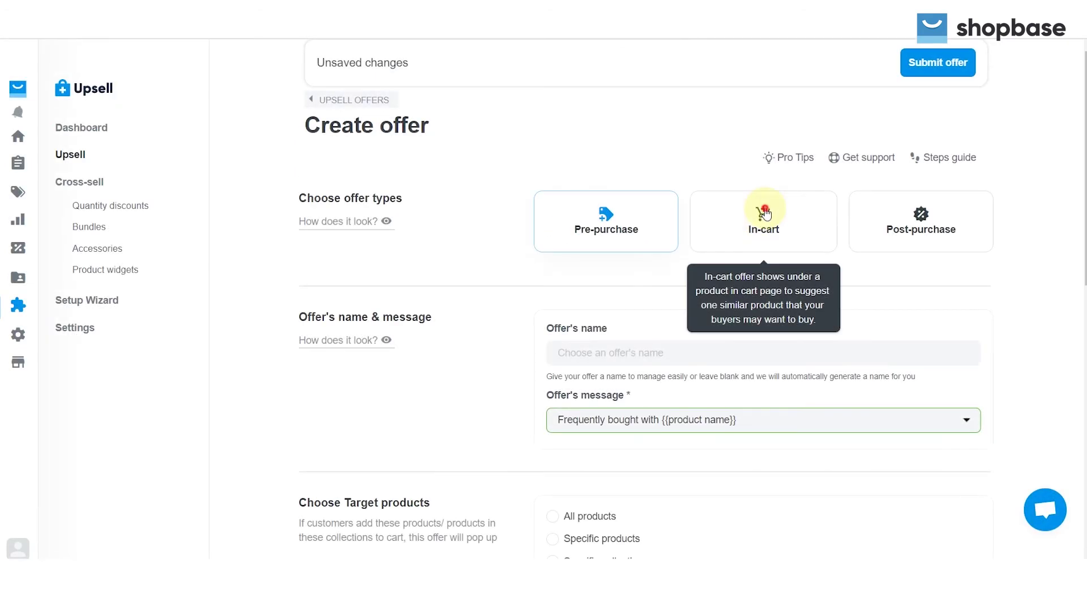
# - Make it an In-cart offer recommending by base category, then switch the type to Post-purchase
pyautogui.click(764, 212)
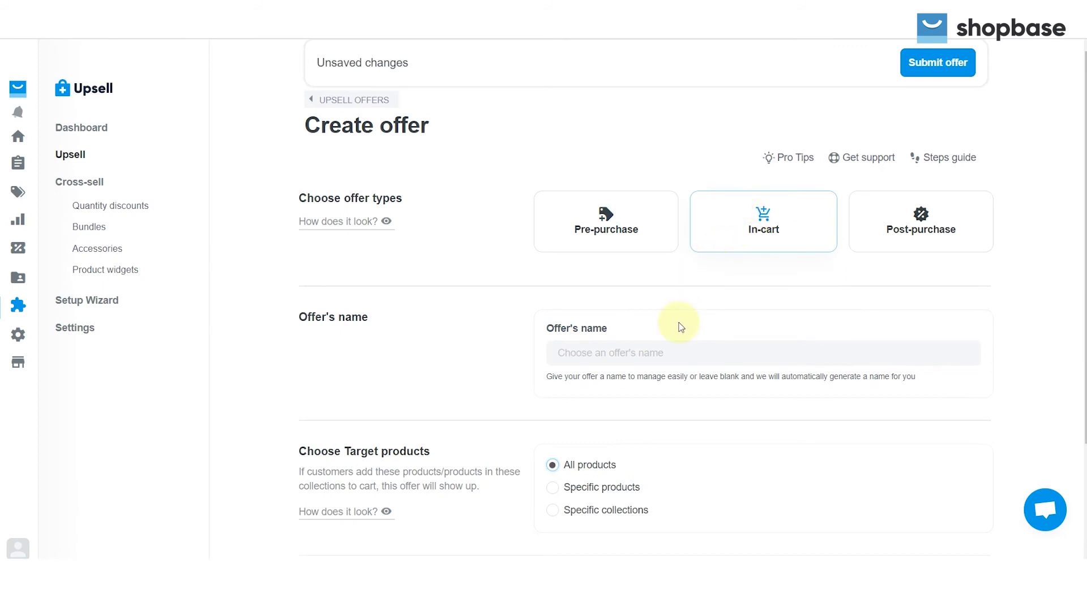
pyautogui.click(668, 349)
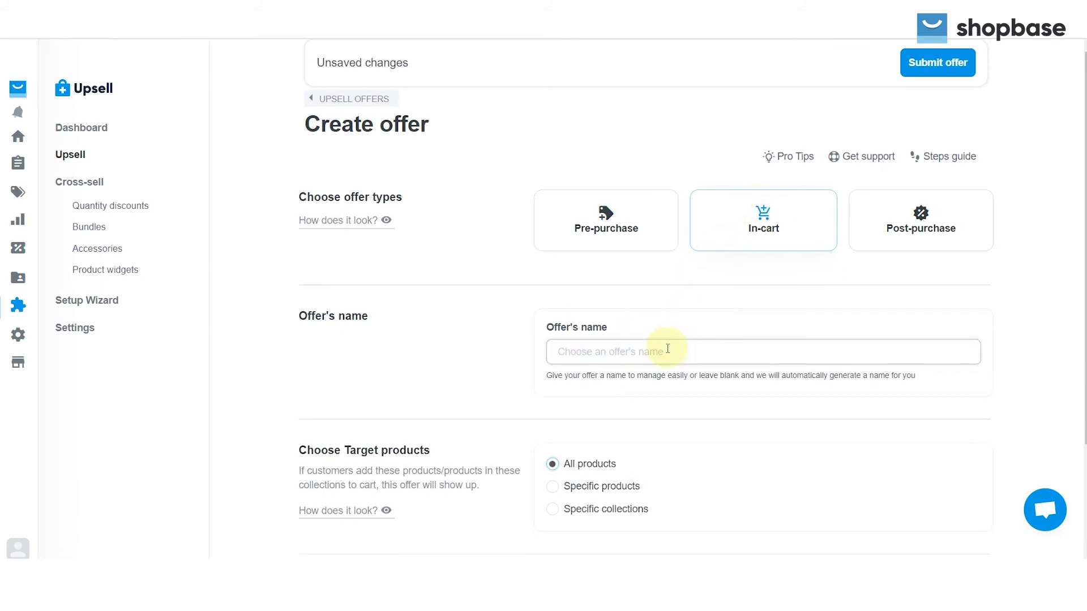
pyautogui.scroll(-3, 668, 349)
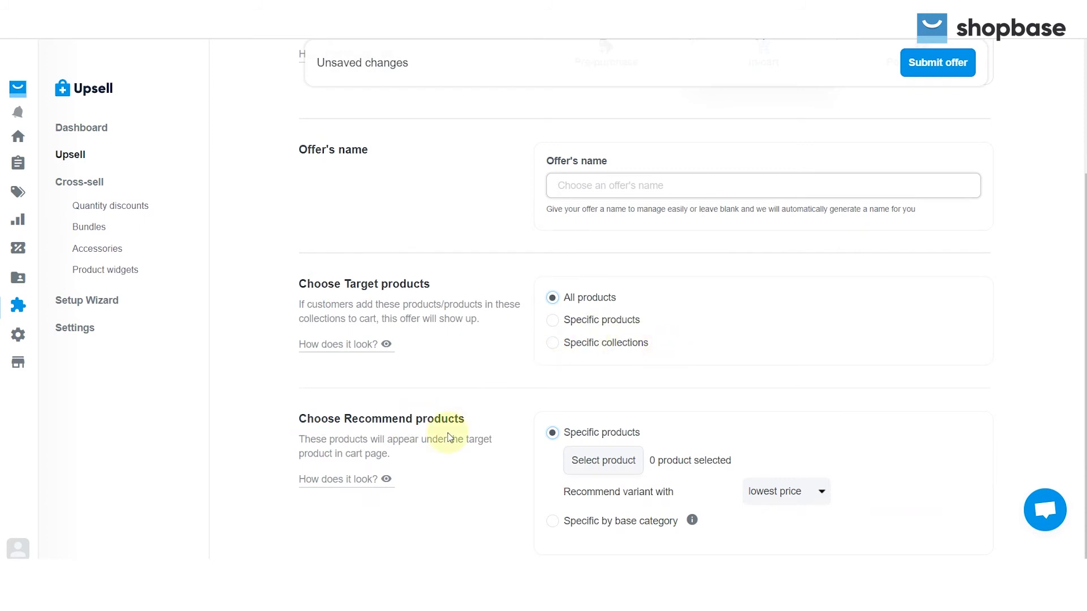
pyautogui.moveTo(385, 485)
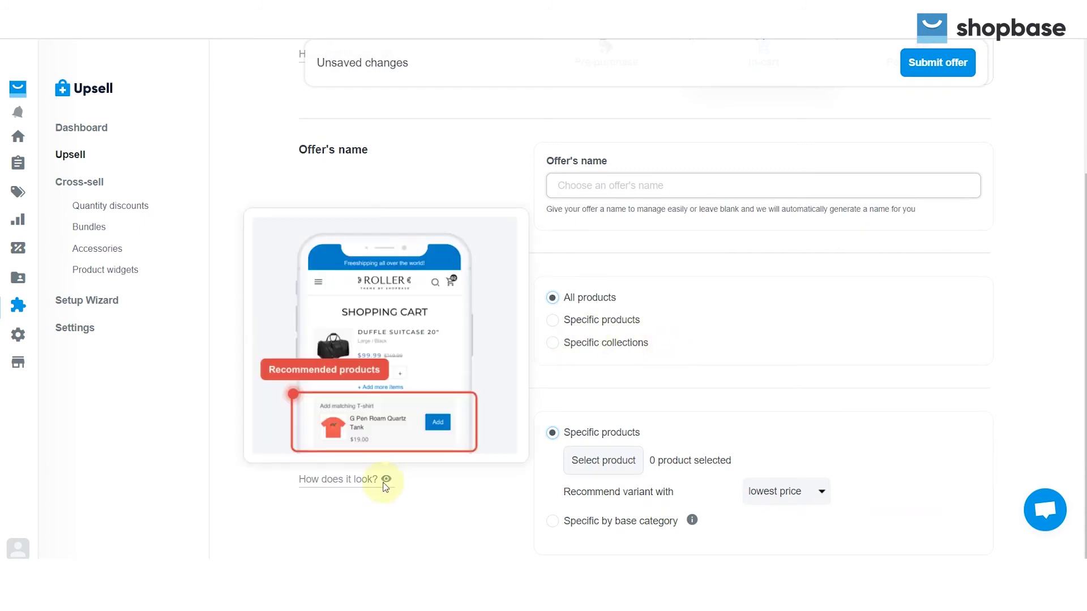
pyautogui.click(552, 434)
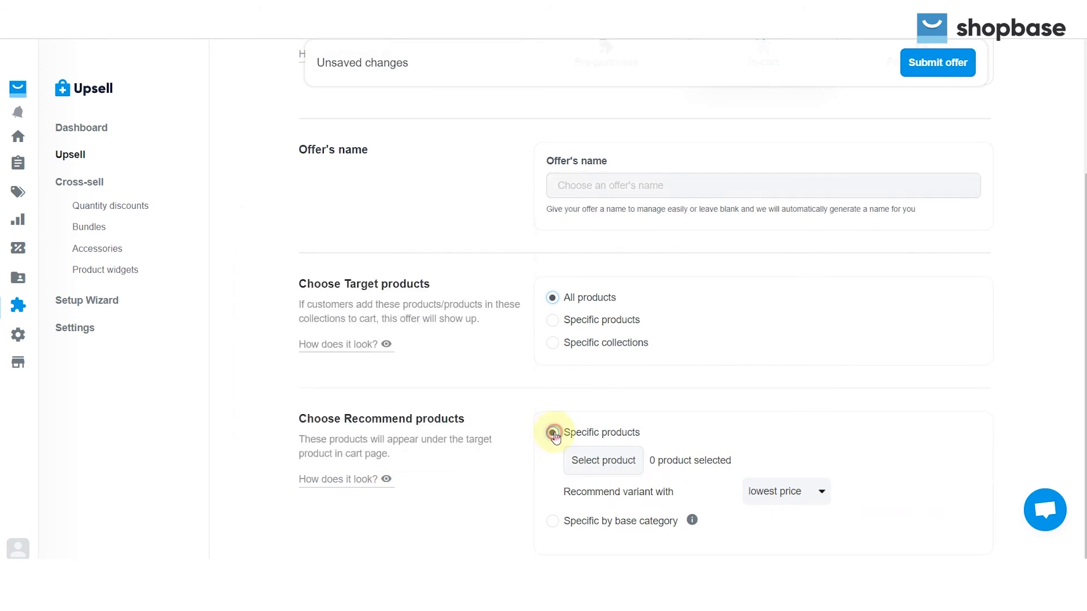
pyautogui.click(553, 522)
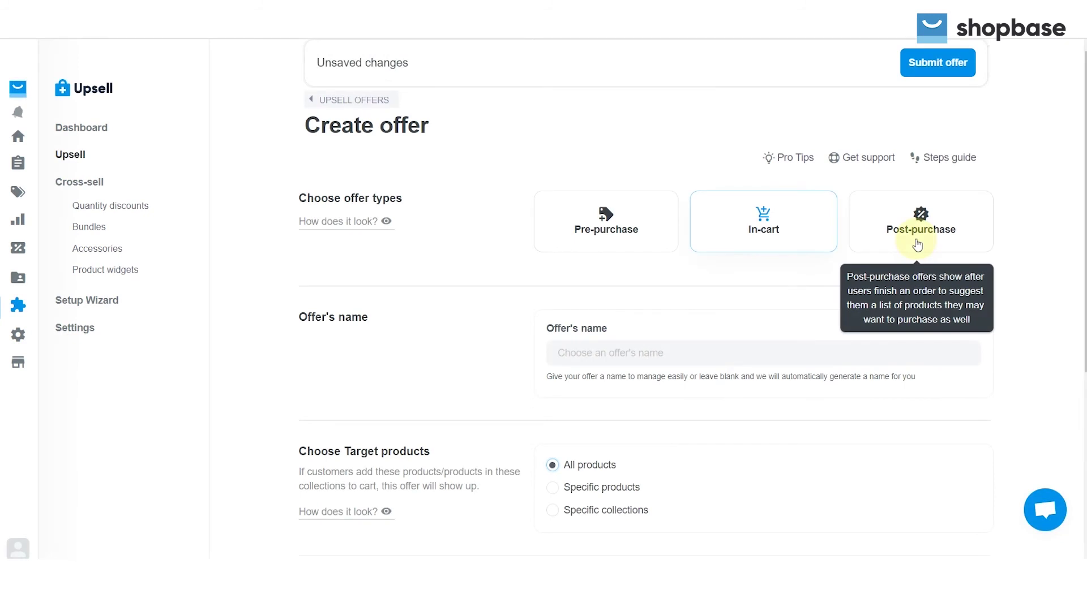
pyautogui.click(917, 243)
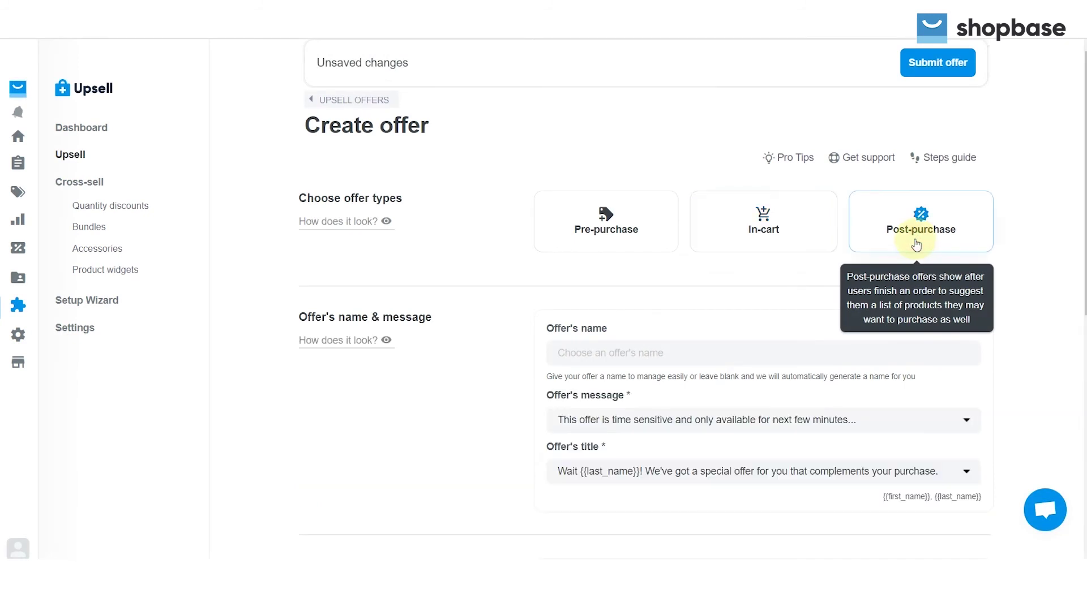
# - Keep the default time-sensitive message and the 'Wait {{last_name}}! We've got a special offer' title
pyautogui.click(663, 353)
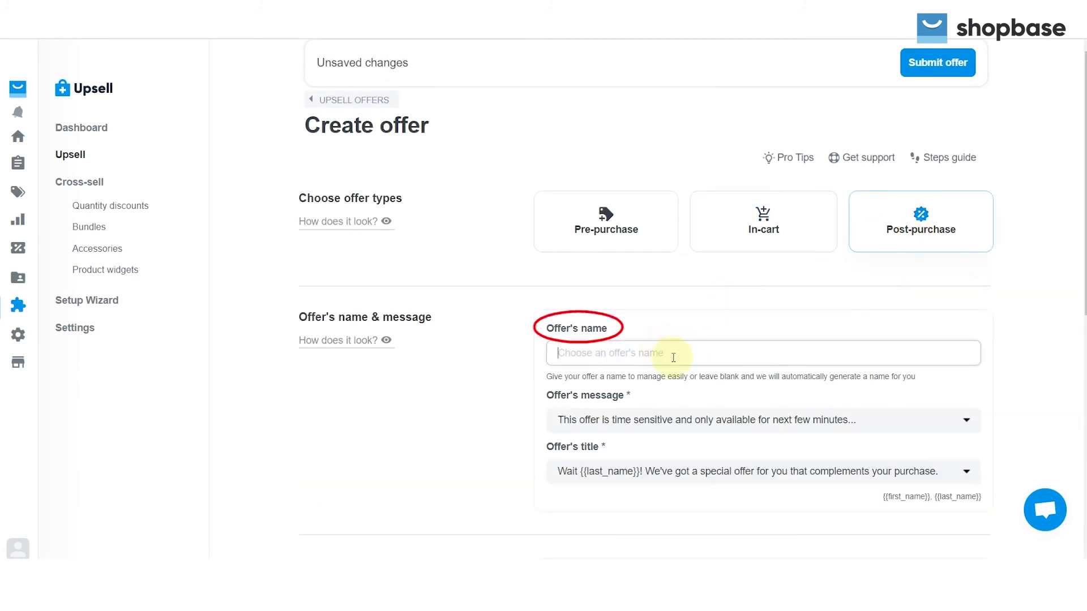
pyautogui.click(696, 420)
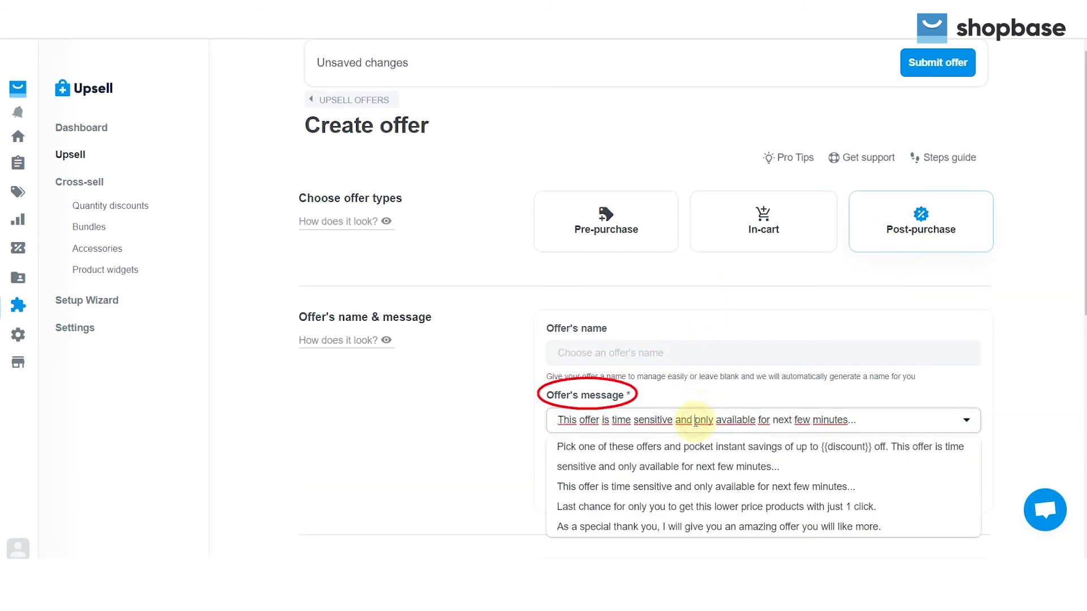
pyautogui.scroll(-3, 691, 419)
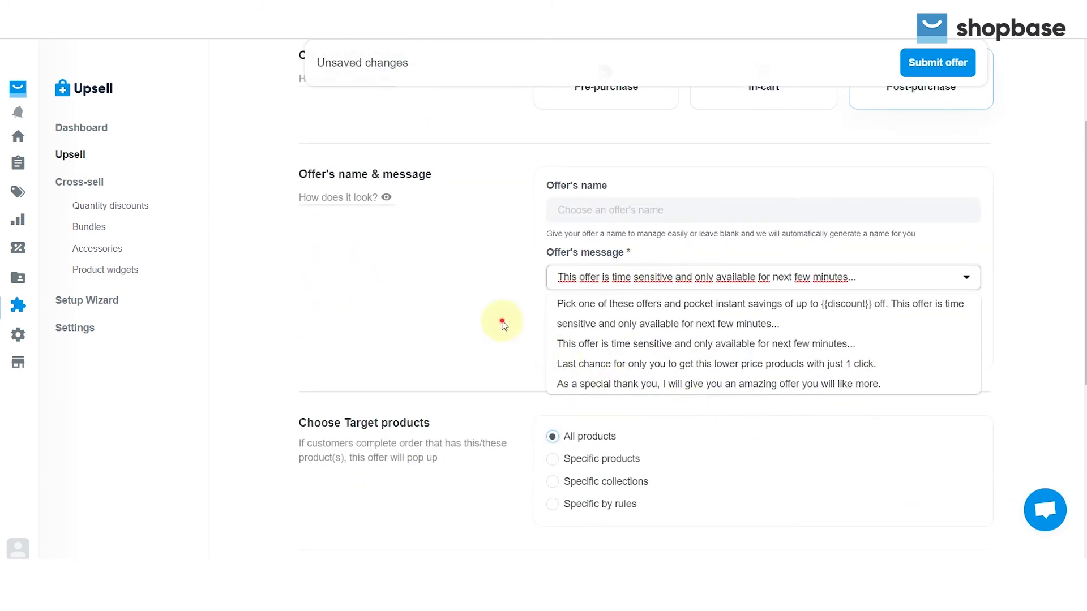
pyautogui.click(502, 322)
pyautogui.click(604, 332)
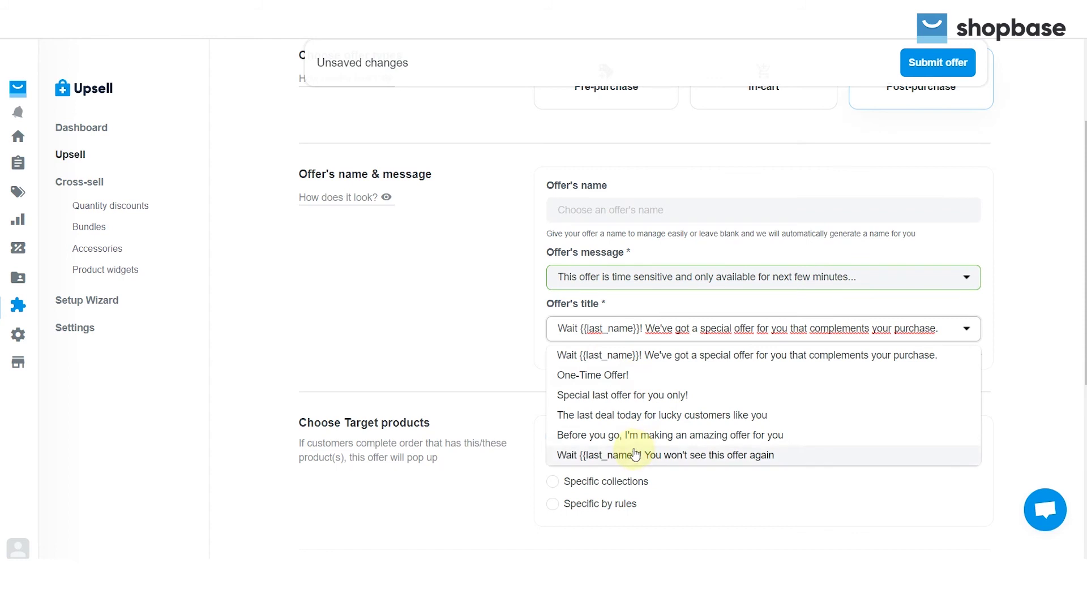
pyautogui.click(450, 317)
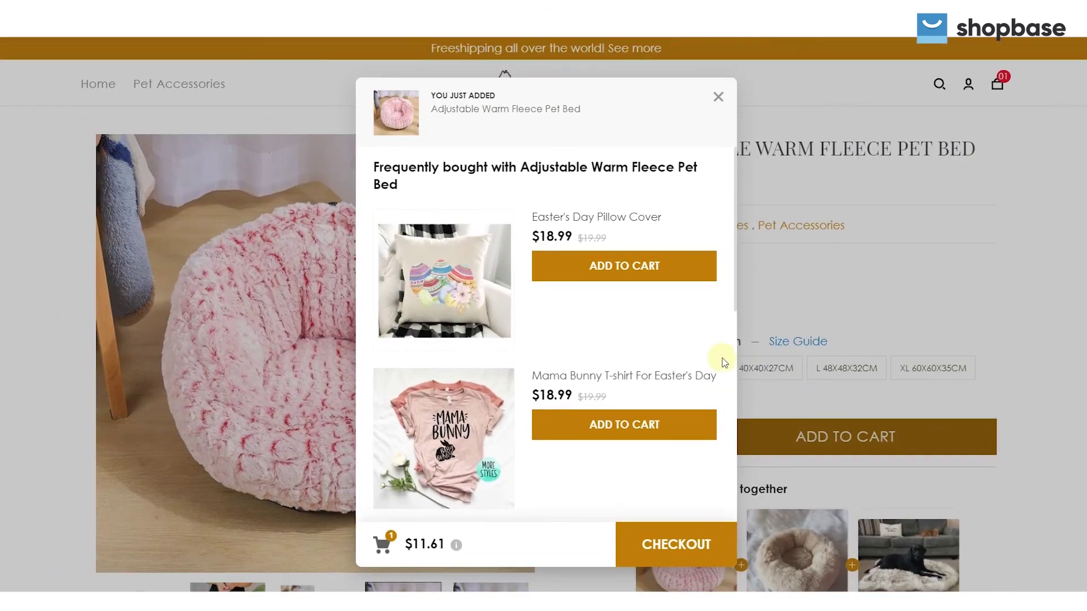
# - Scroll the storefront add-on recommendations popup shown after adding the pet bed to the cart
pyautogui.scroll(-8, 724, 361)
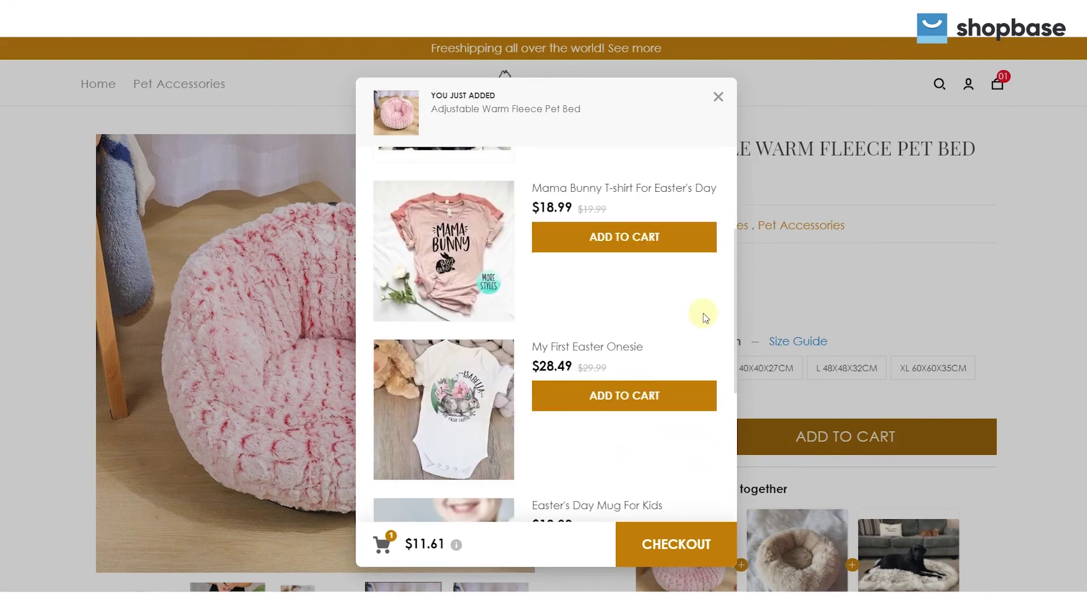